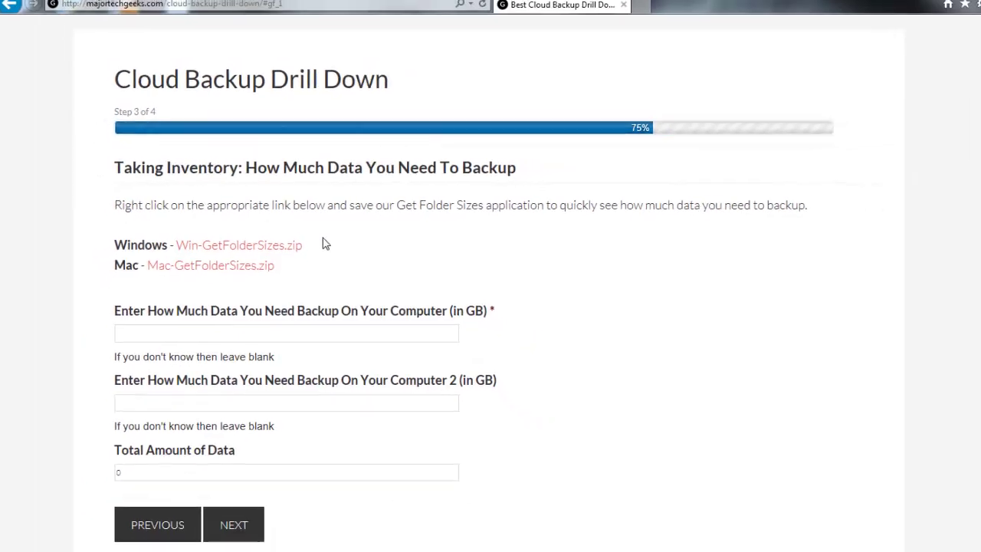
- Save the Windows download Win-GetFolderSizes.zip to the Downloads folder
left_click_drag(207, 257, 185, 257)
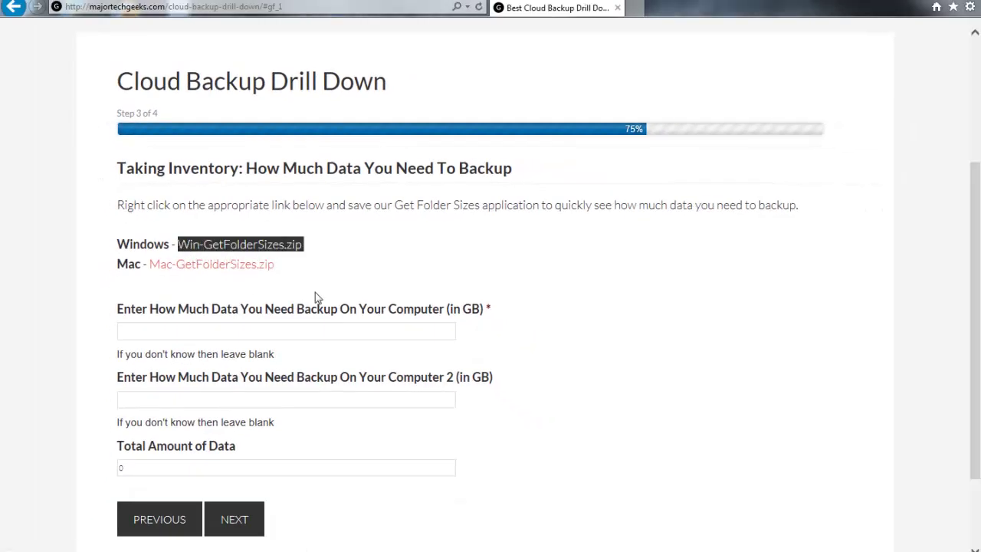
left_click_drag(237, 278, 153, 269)
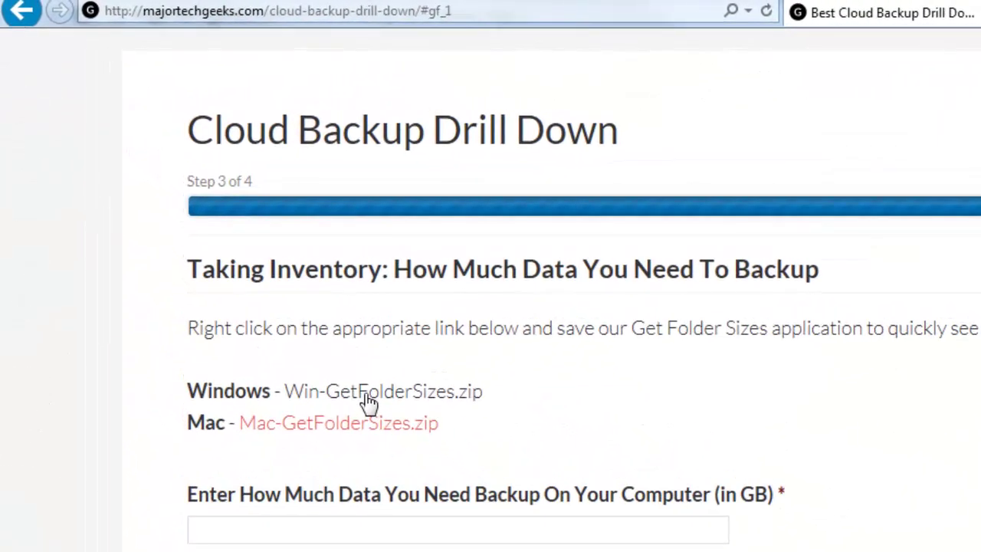
right_click(369, 402)
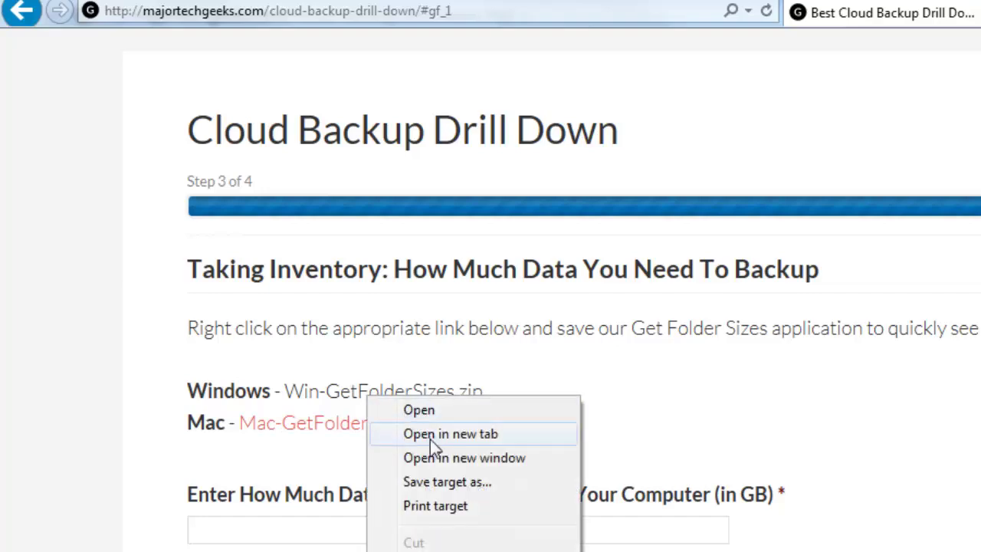
left_click(447, 488)
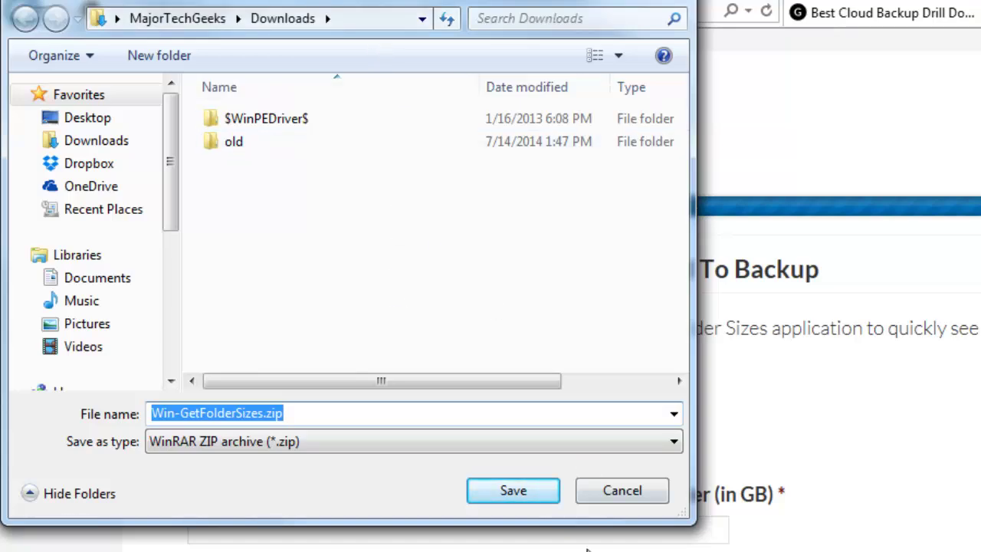
left_click(507, 493)
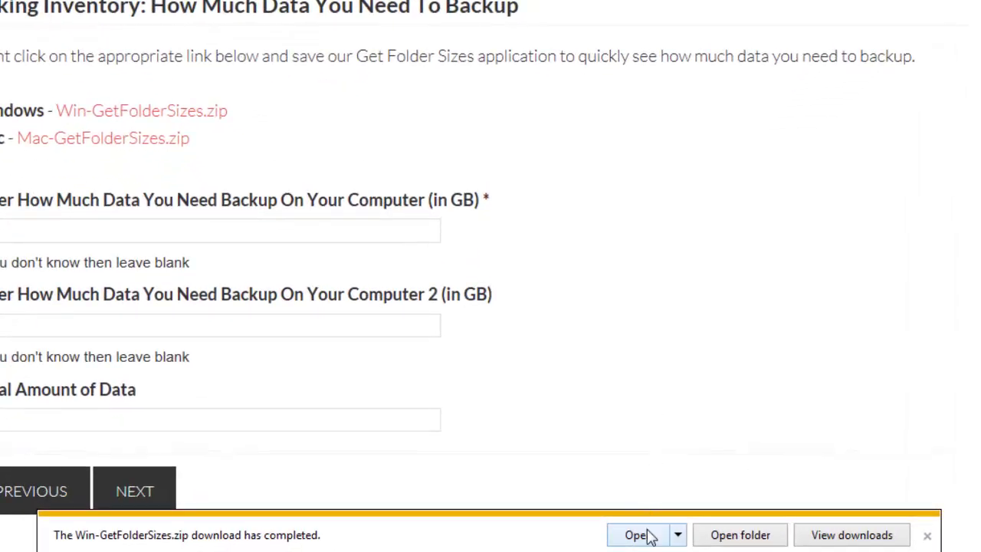
- Open the downloaded archive, run Win-GetFolderSizes.vbs despite the security warning, and dismiss its folder size summary
left_click(638, 536)
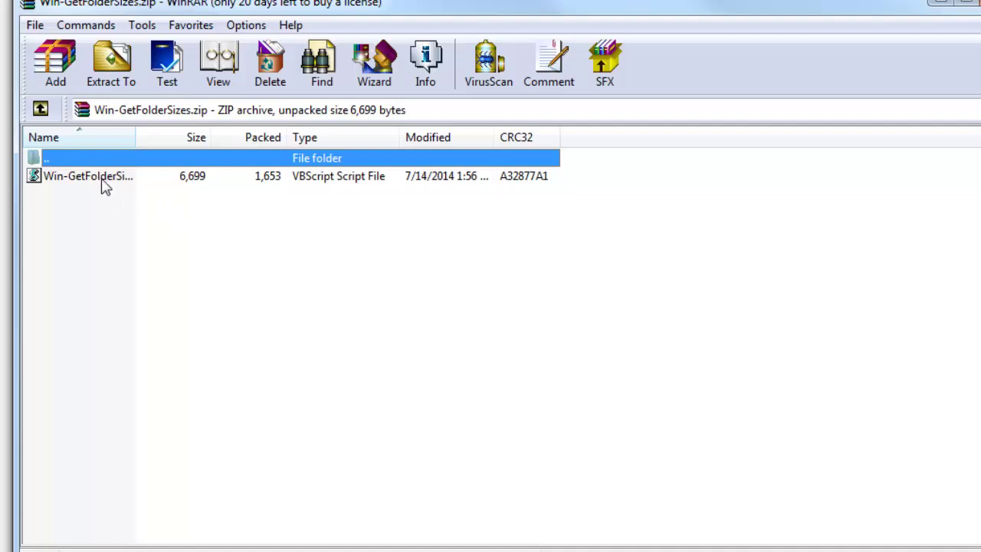
left_click(56, 181)
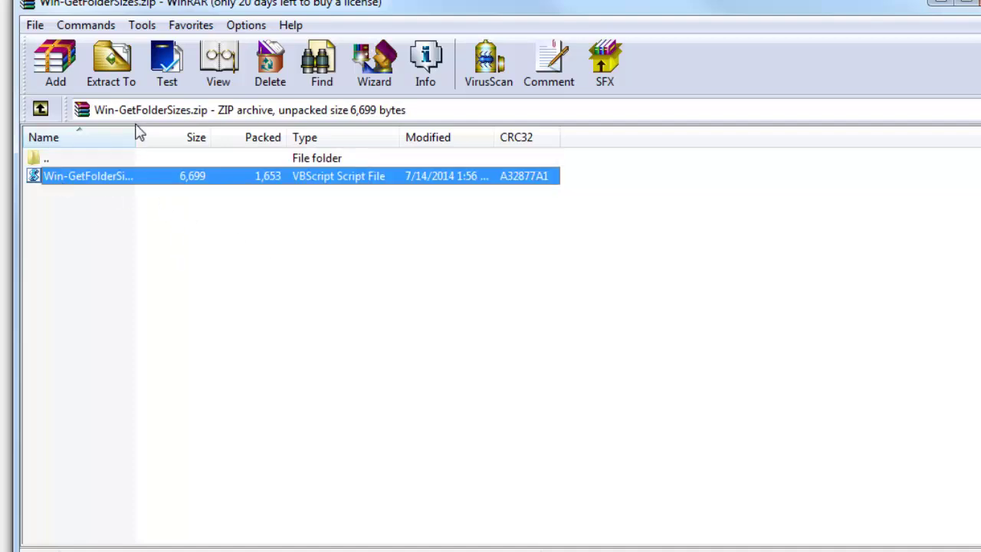
left_click_drag(135, 137, 196, 143)
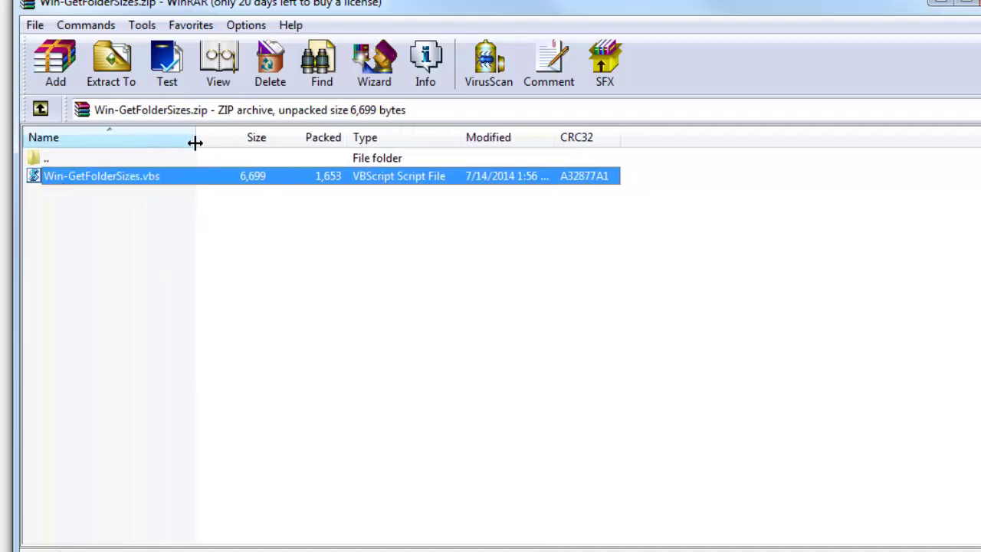
double_click(107, 187)
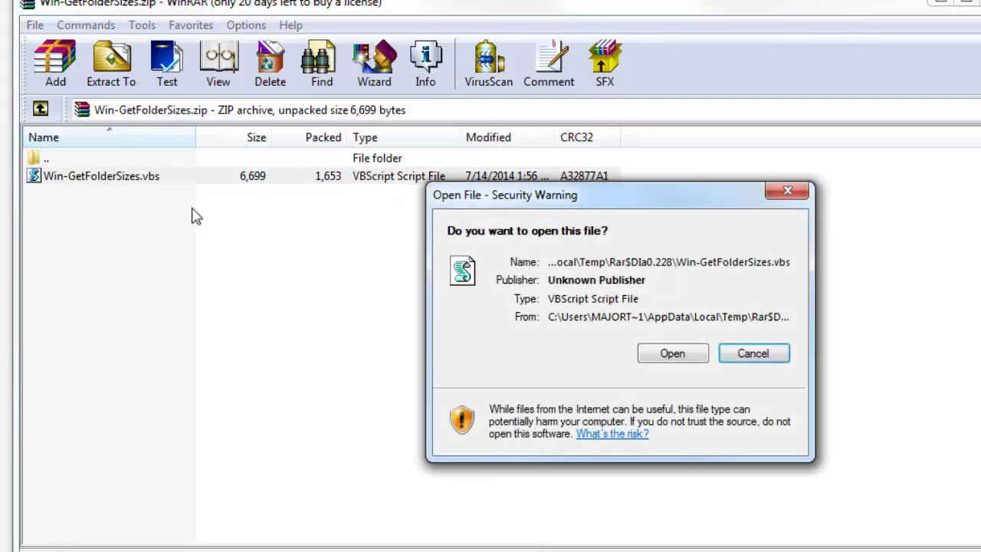
left_click(672, 354)
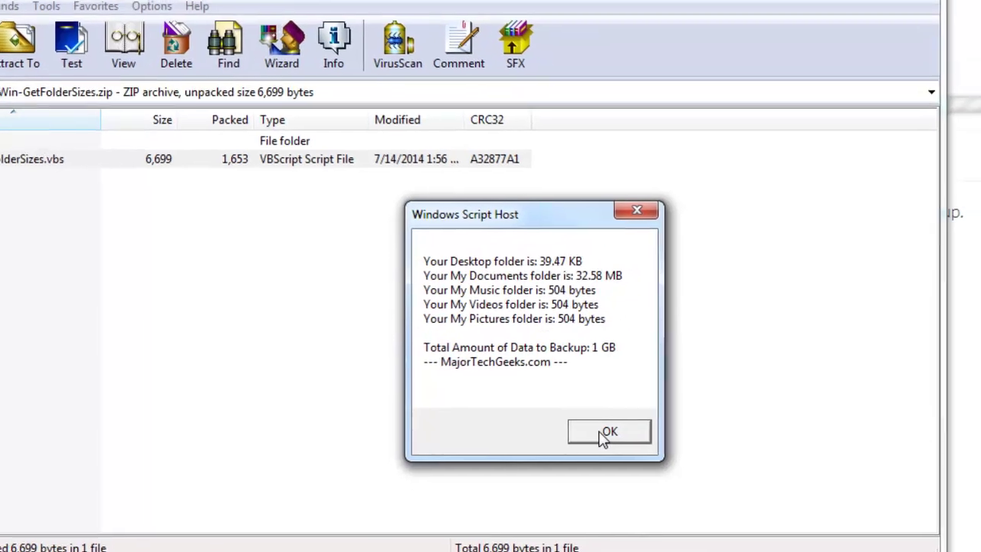
left_click(625, 418)
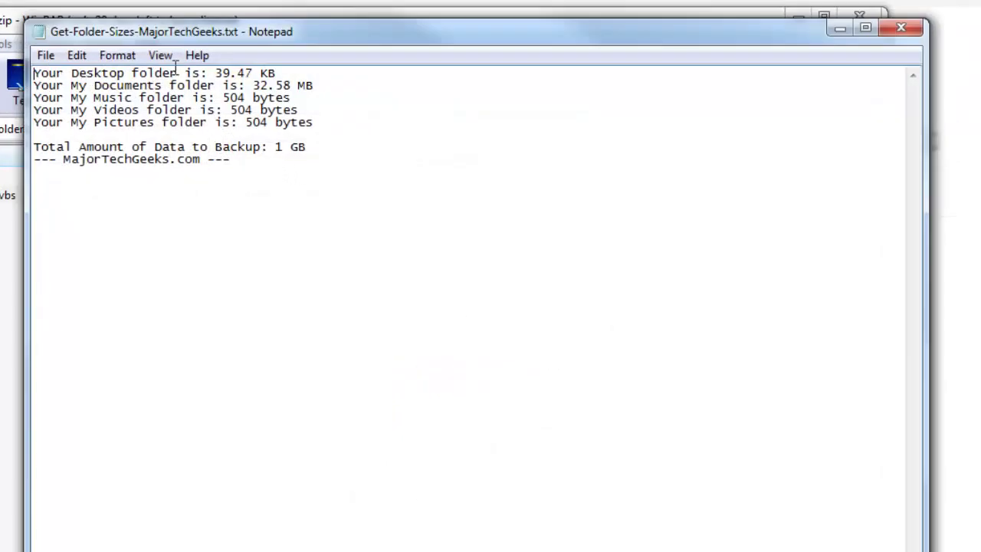
- Examine the sizes in the text report and look at the matching user folders, such as Desktop, in the MajorTechGeeks folder
left_click_drag(222, 74, 291, 85)
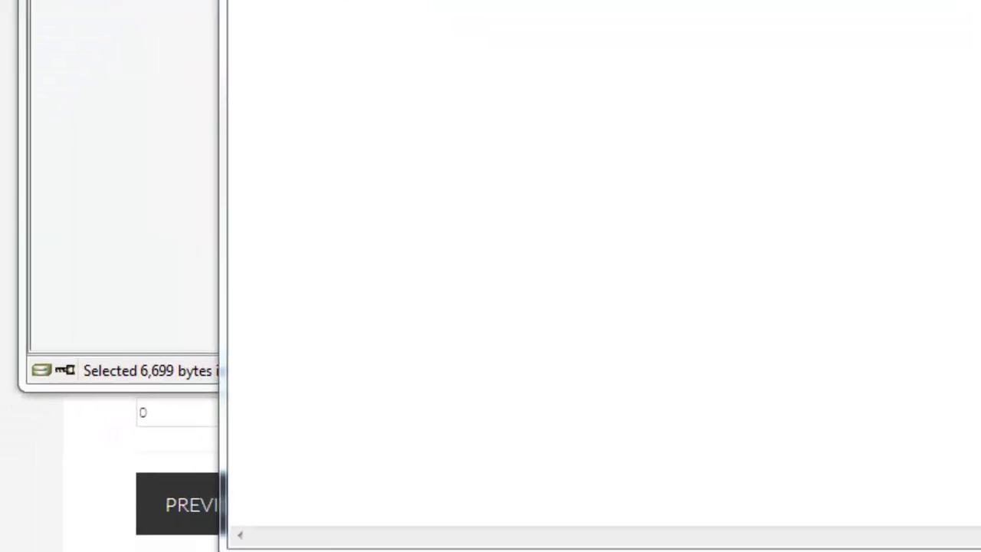
mouse_move(204, 521)
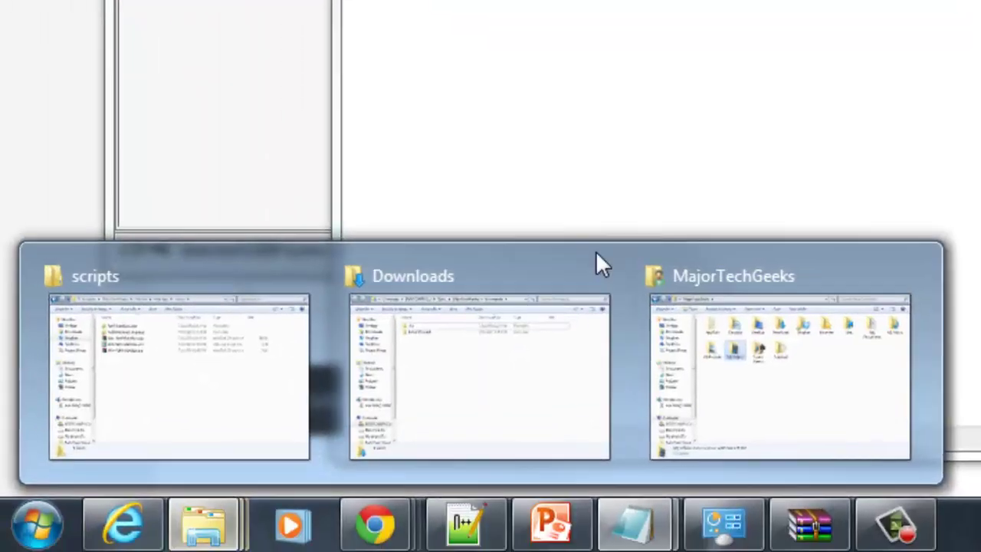
left_click(742, 392)
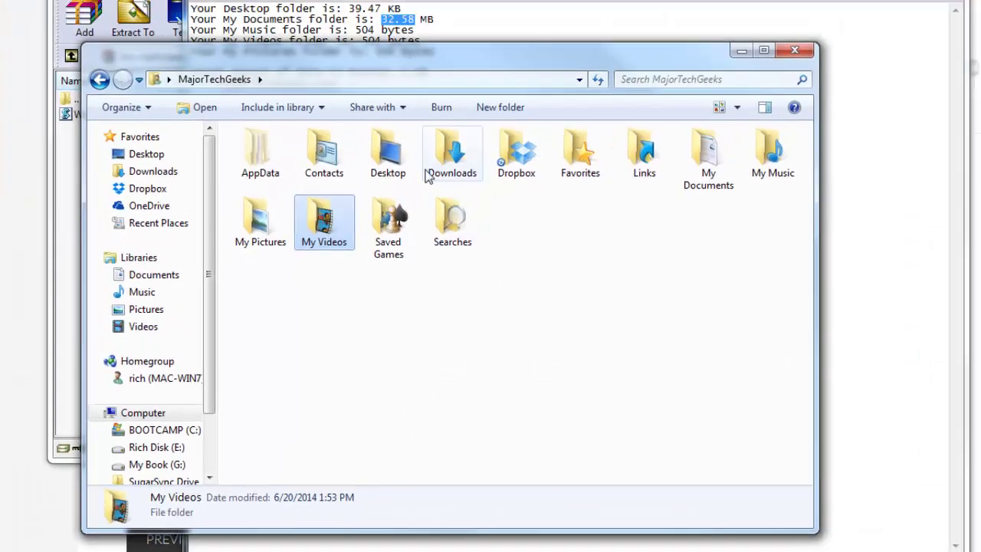
double_click(388, 154)
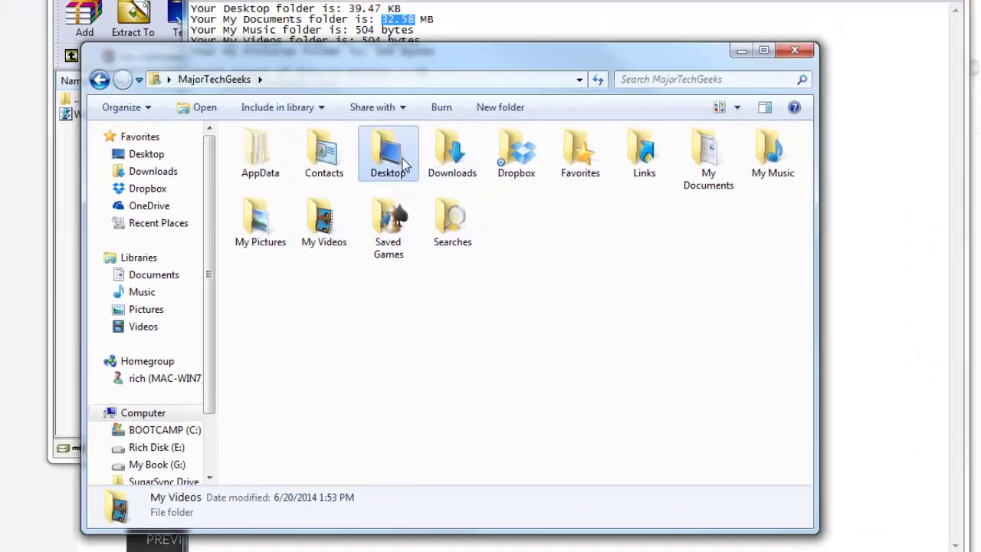
left_click(305, 193)
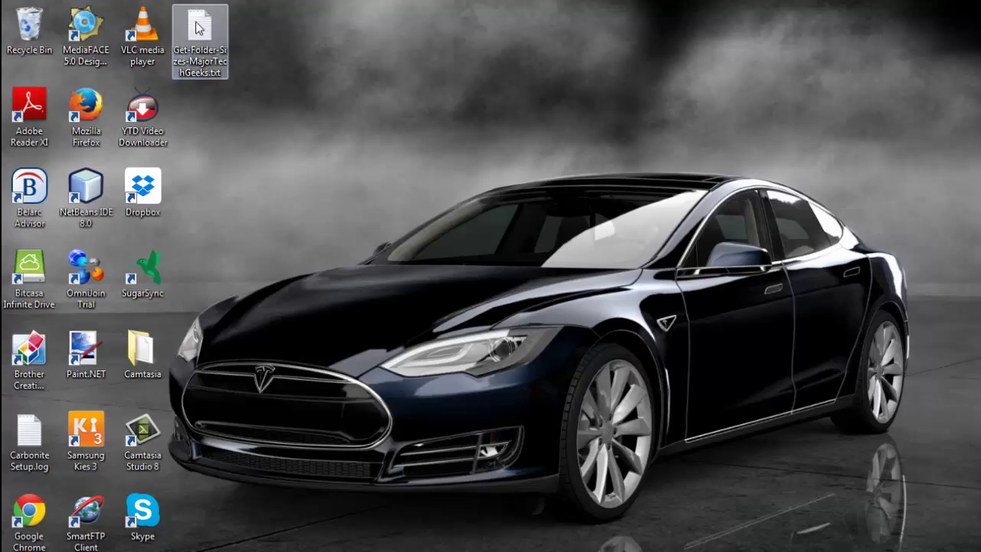
- Open the Get-Folder-Sizes-MajorTechGeeks.txt report from the desktop
left_click(199, 29)
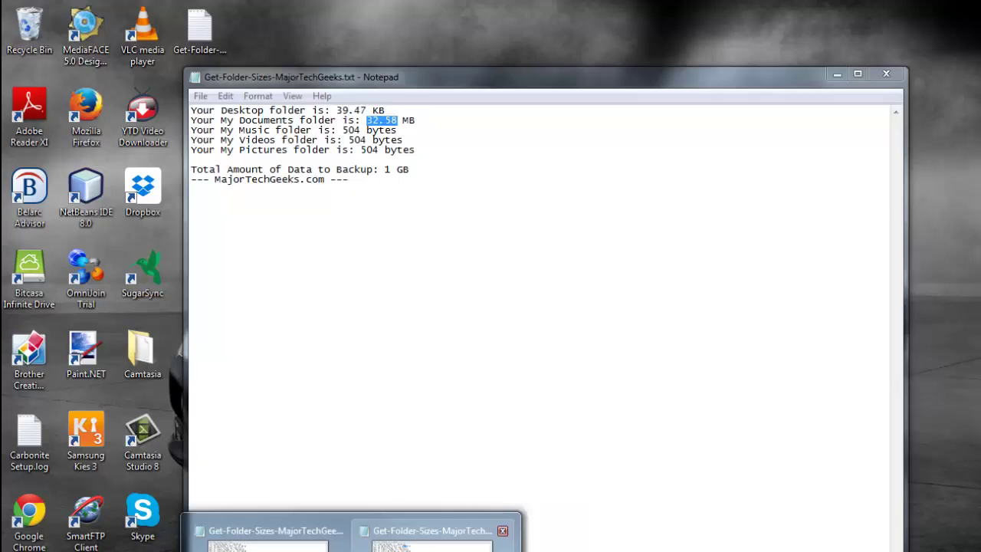
left_click(430, 533)
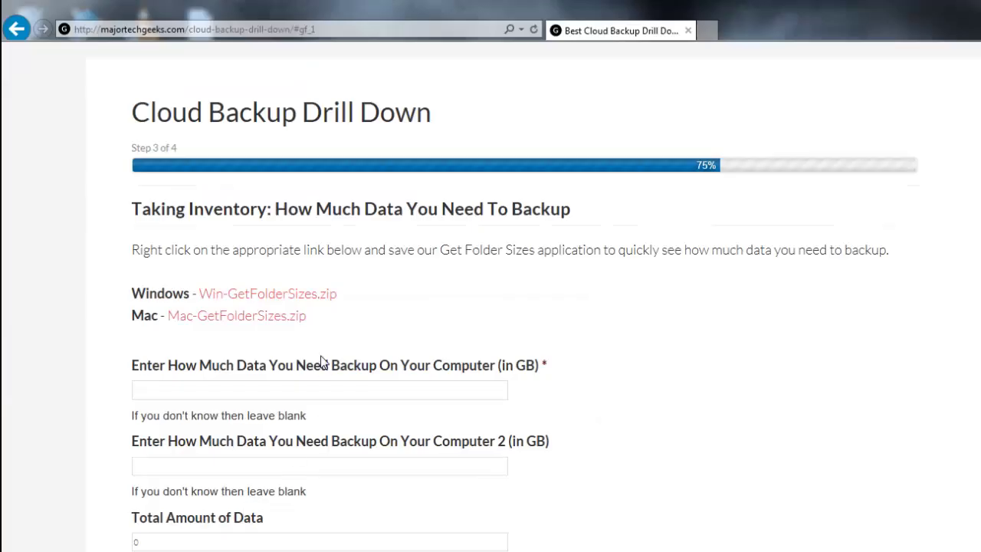
- Enter 1 GB of backup data for the first computer and 56 GB for computer 2, and check the total amount
left_click(337, 389)
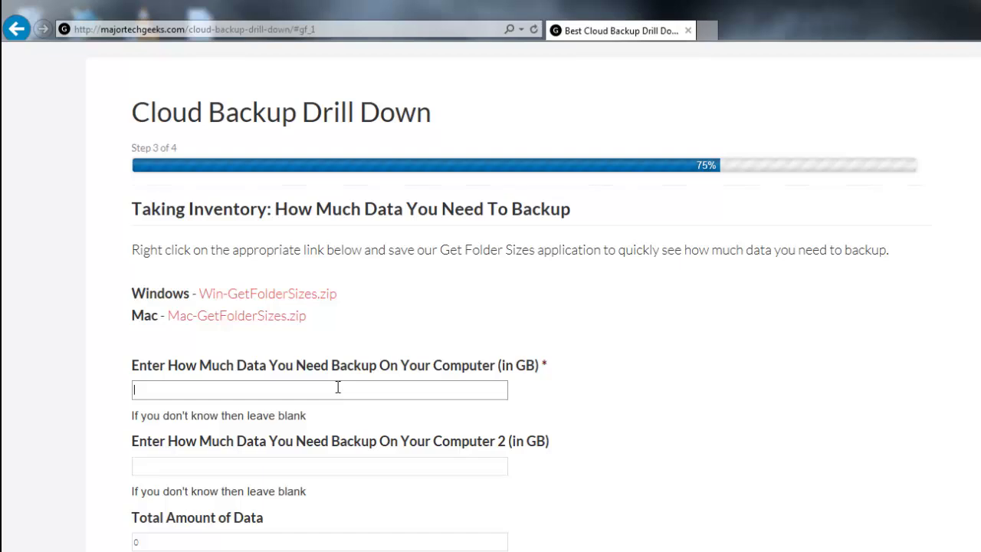
type("1")
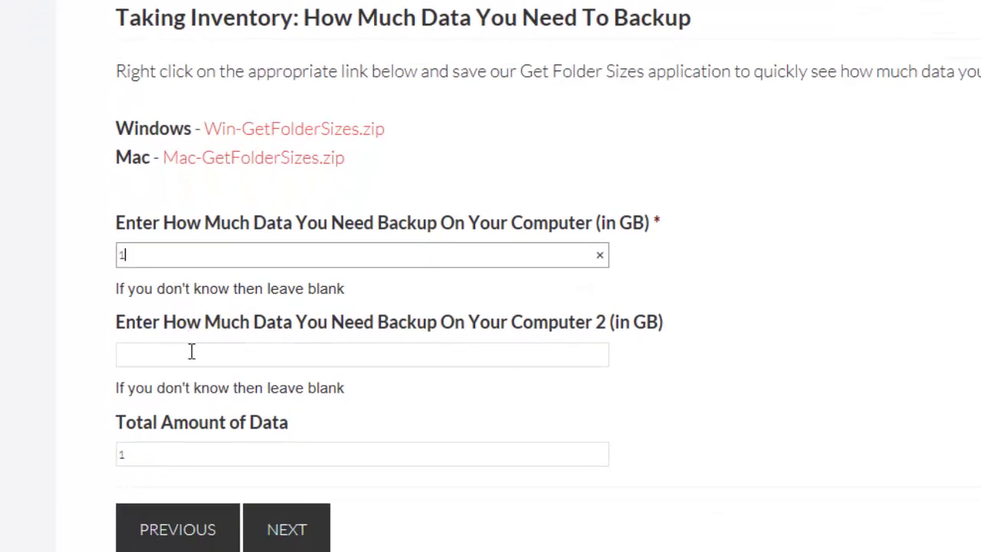
left_click(192, 351)
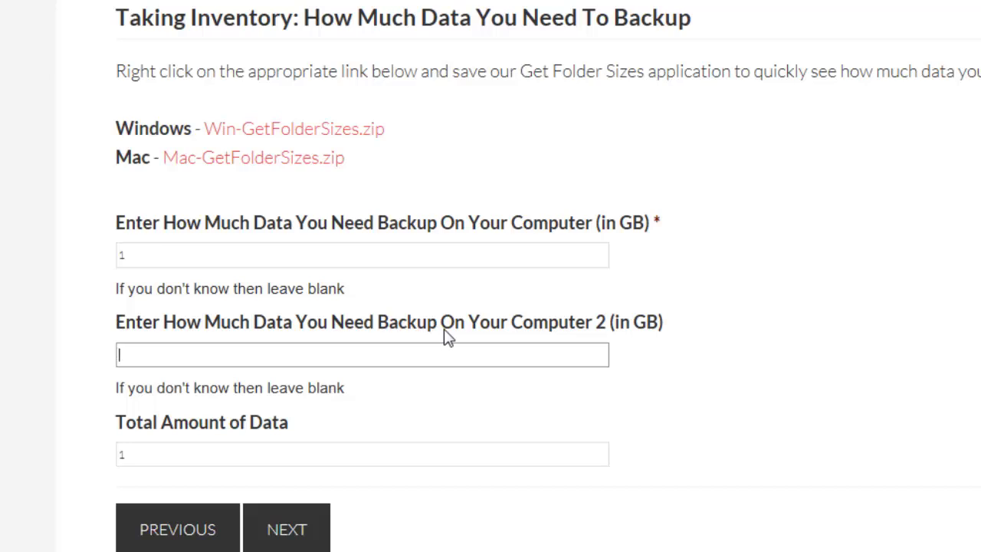
type("56")
double_click(149, 458)
left_click(112, 460)
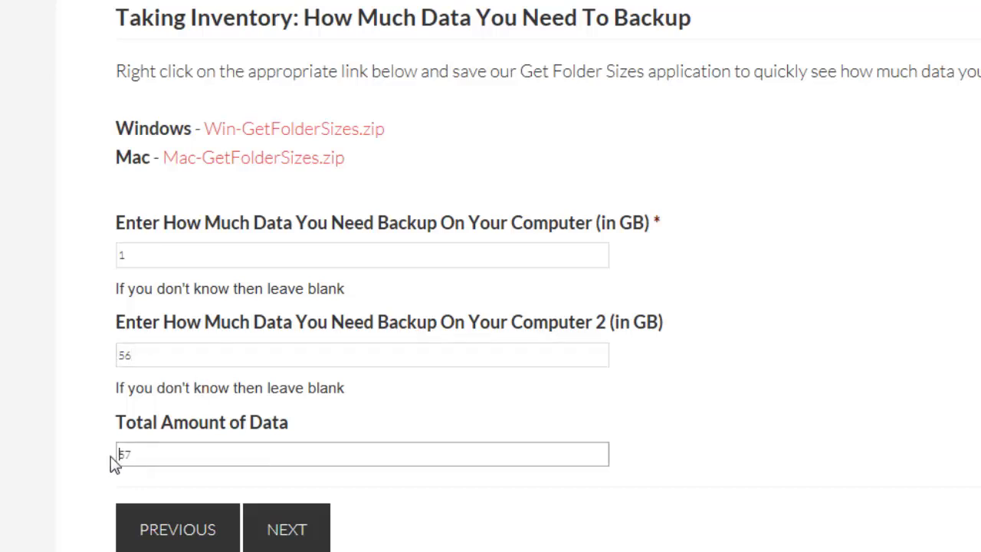
left_click_drag(142, 460, 122, 460)
- Change the first computer's backup data to 35 GB and check the total amount of data
left_click_drag(154, 257, 89, 268)
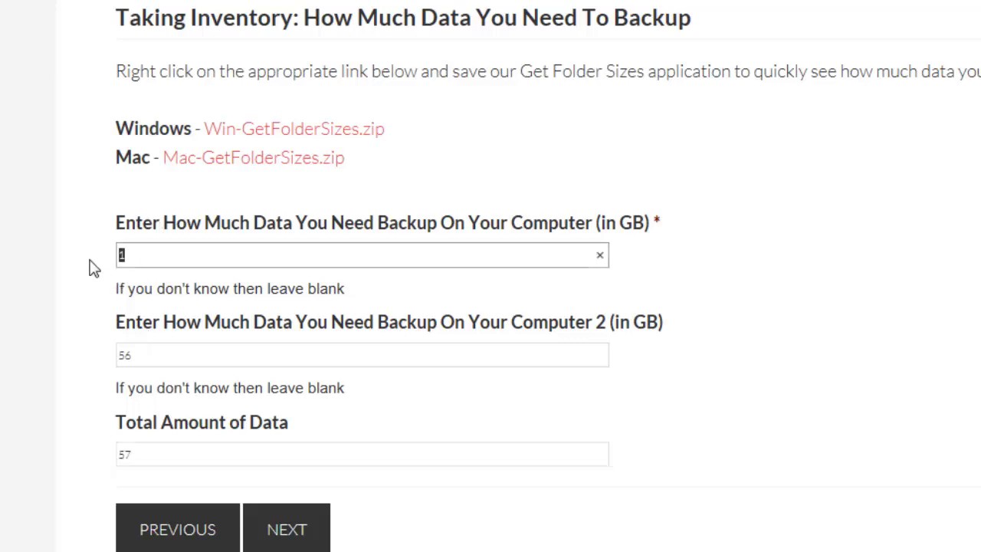
type("35")
left_click_drag(124, 432, 344, 423)
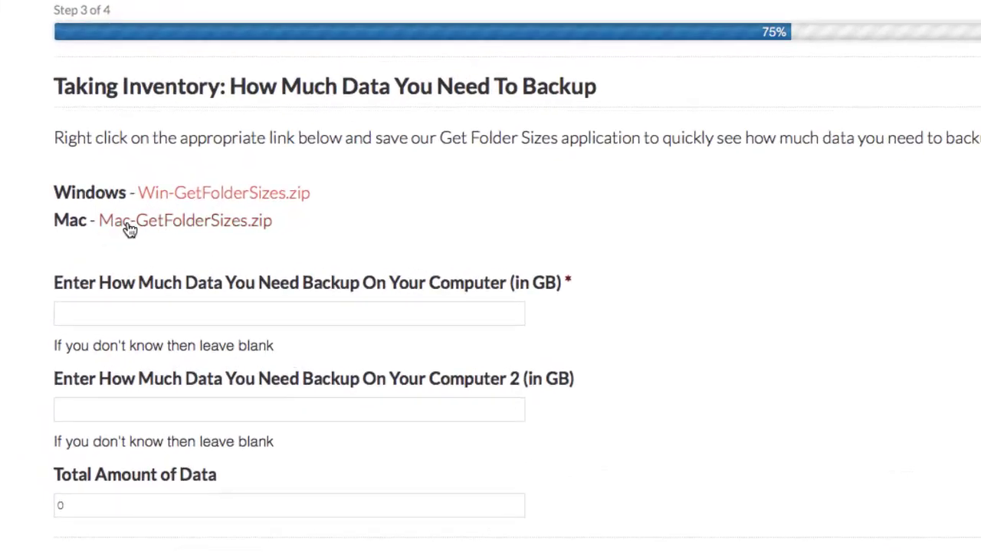
- On the Mac, open Mac-GetFolderSizes.zip with Archive Utility and run the extracted GetFolderSizes-app, allowing it to open
left_click(182, 224)
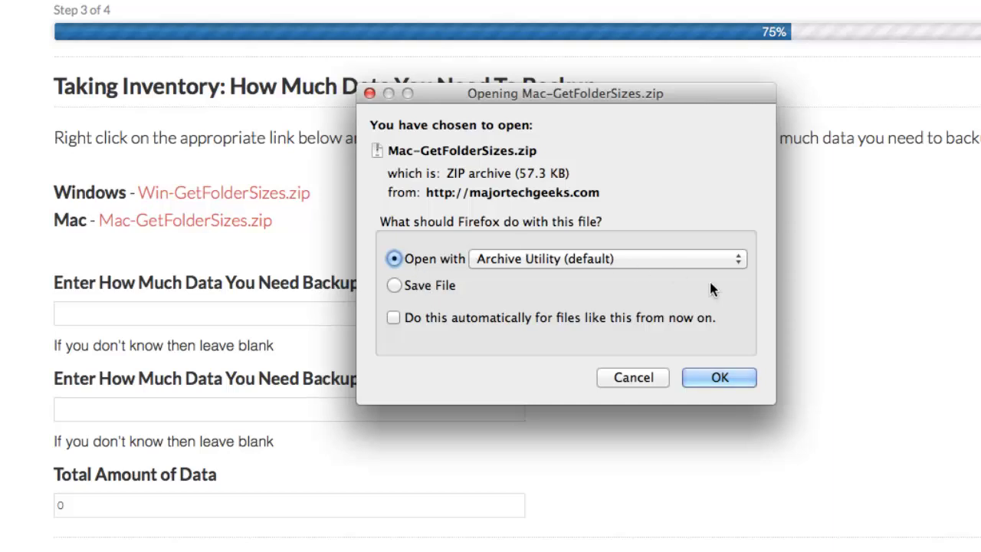
left_click(734, 384)
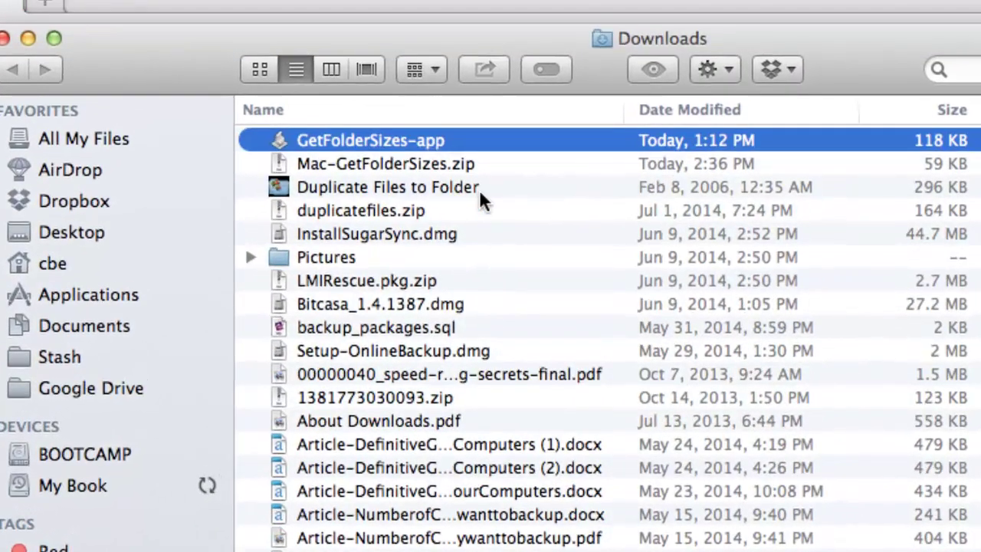
double_click(334, 139)
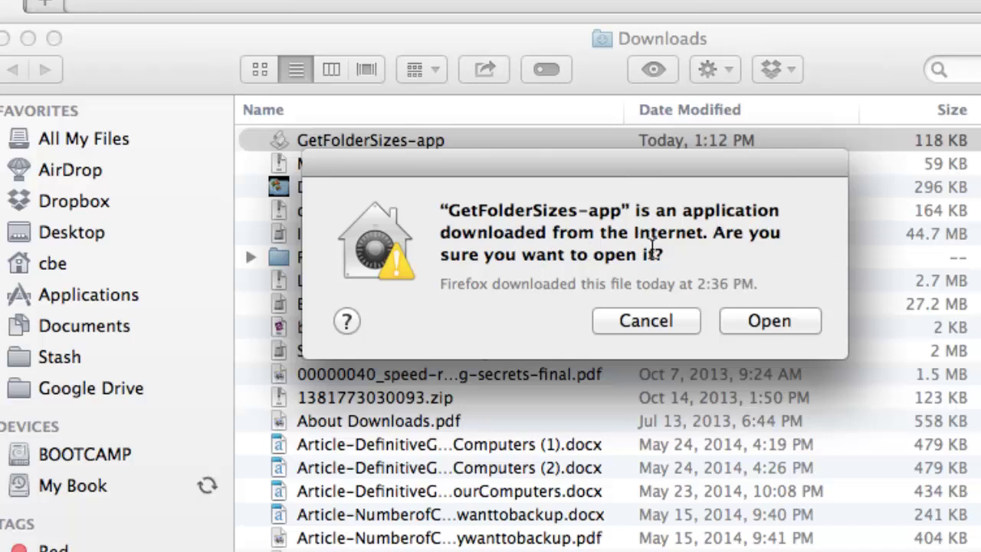
left_click(744, 322)
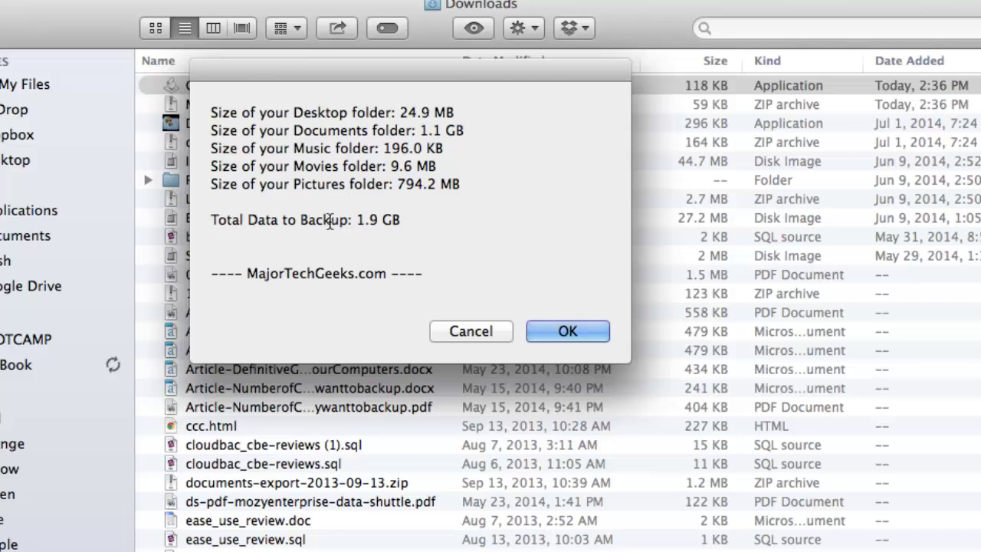
- Examine the total data to backup in the size summary, accept it, and check the same total in Your_Folder_Sizes.txt
double_click(362, 220)
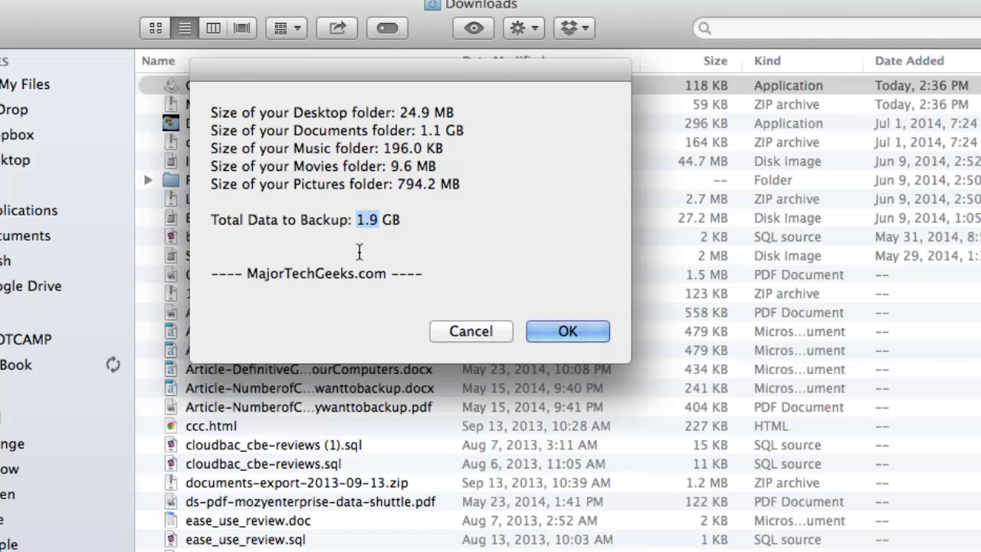
left_click(574, 332)
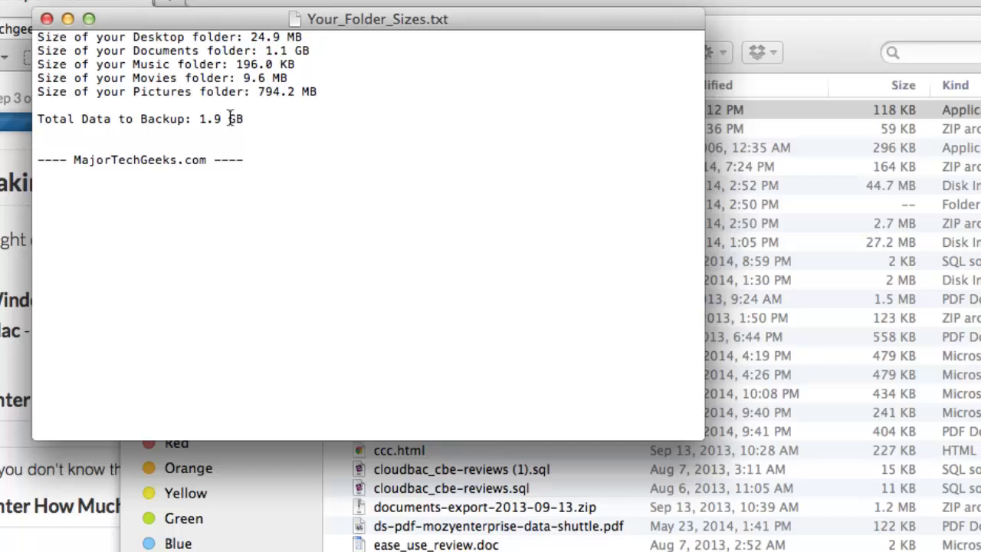
left_click_drag(222, 123, 200, 123)
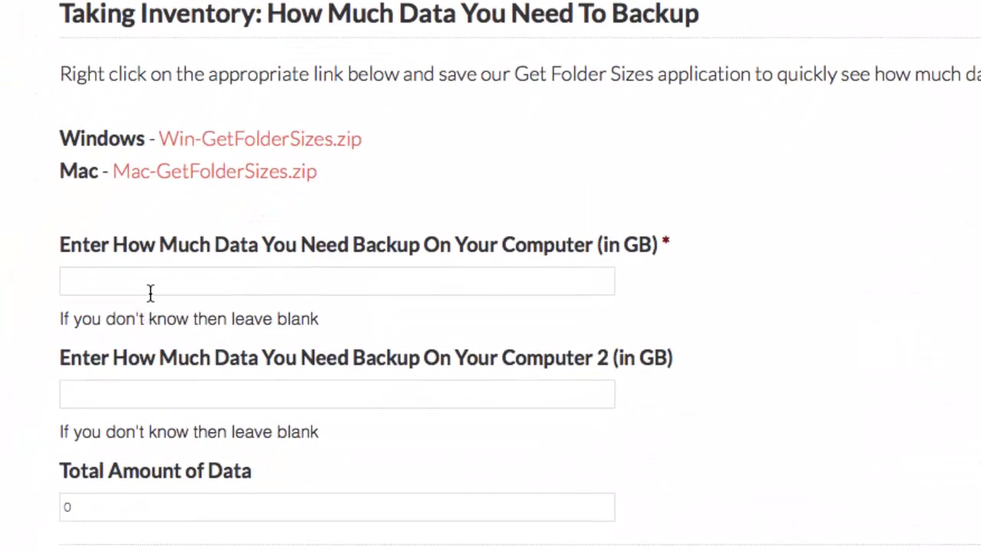
- Enter 1.9 GB of backup data for the first computer and 25 GB for computer 2, and check the total amount
left_click(150, 292)
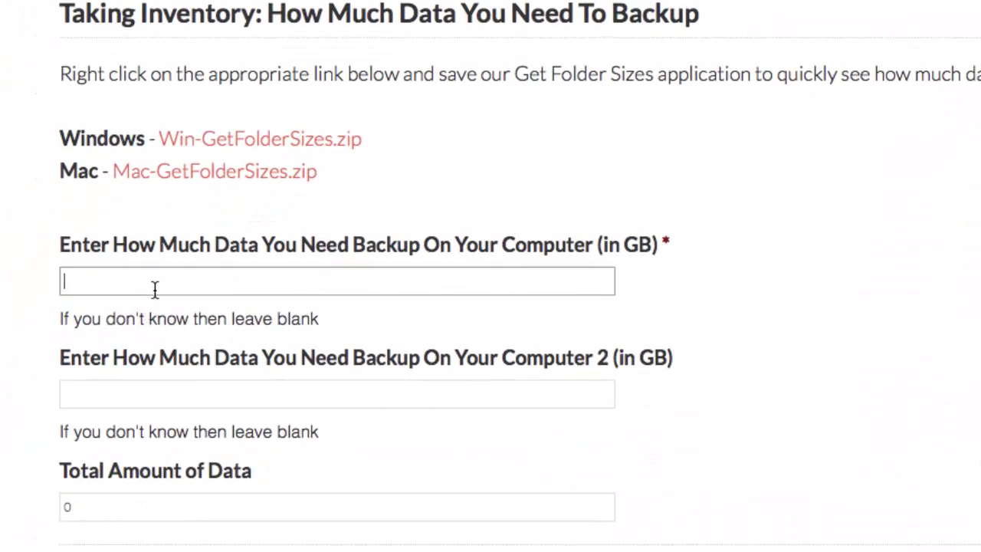
type("1.9")
left_click(83, 504)
key("super+a")
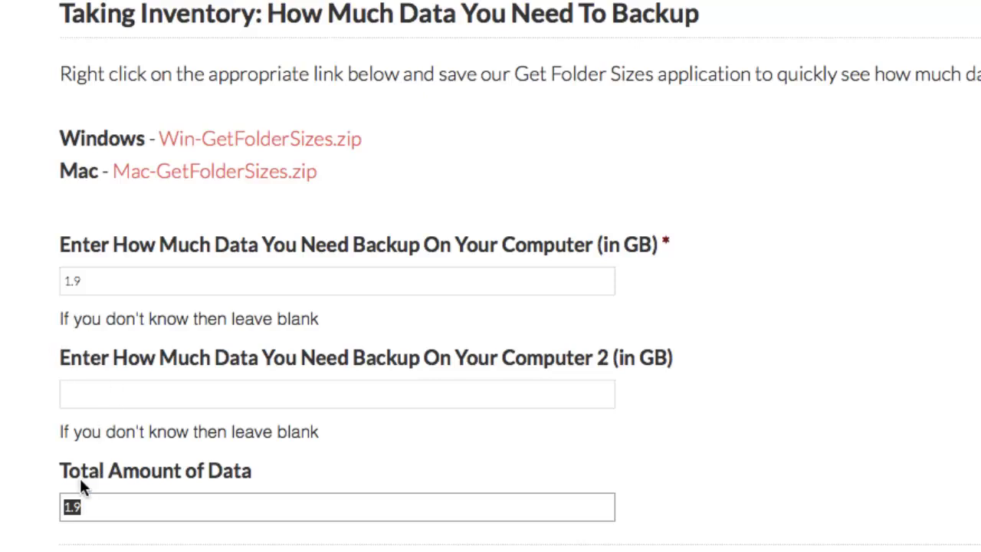
left_click(112, 401)
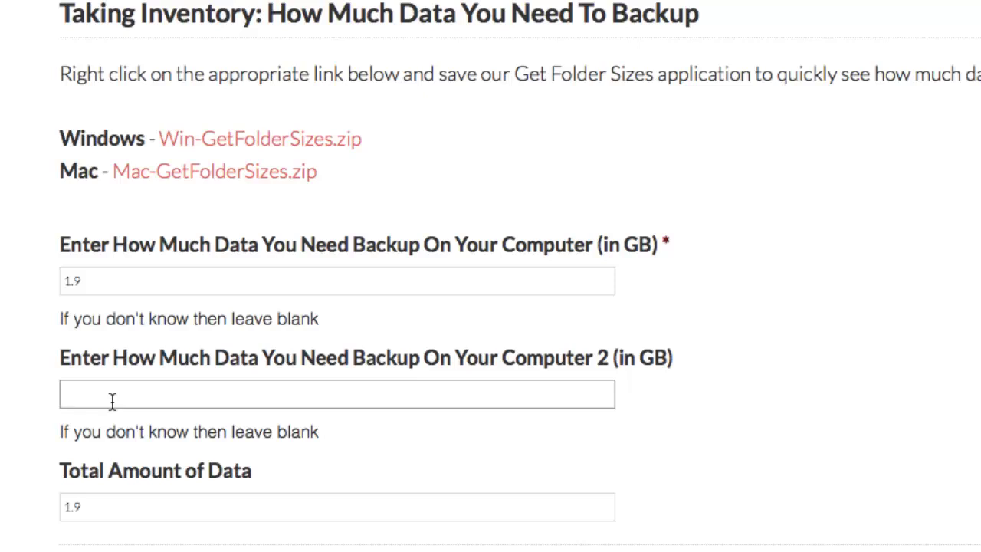
type("25")
left_click_drag(163, 474, 105, 479)
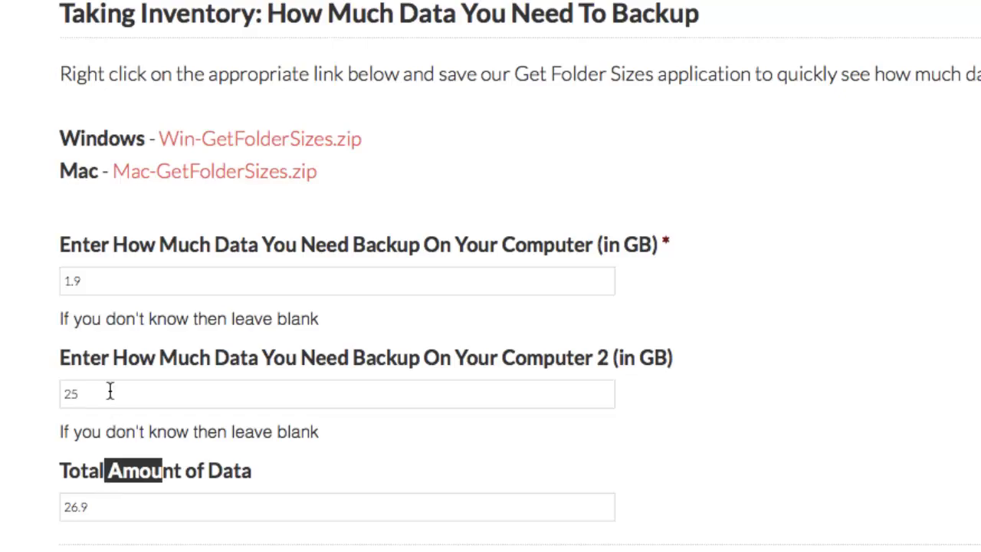
left_click(104, 289)
left_click_drag(112, 288, 22, 283)
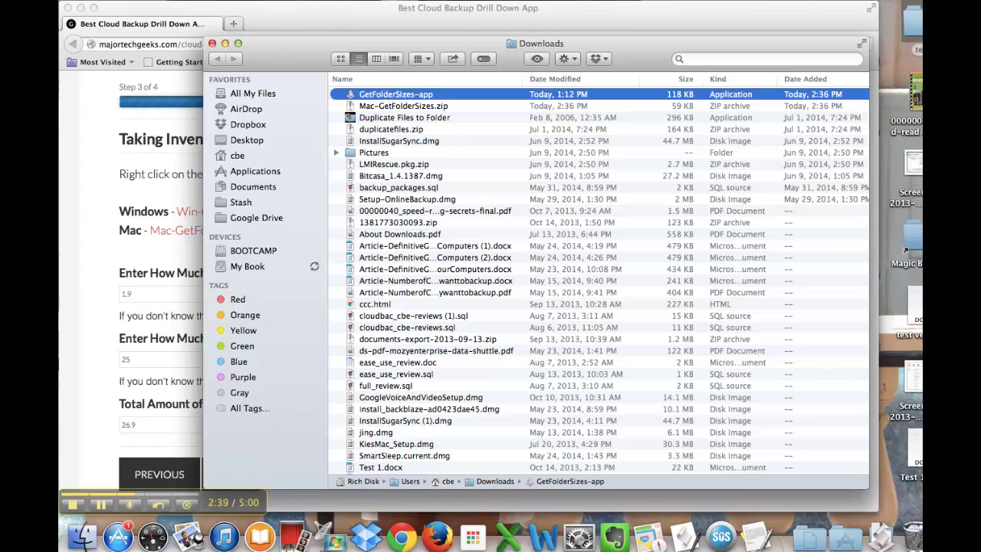
- Switch to System Preferences on the Mac and open the Security & Privacy settings
left_click(59, 1)
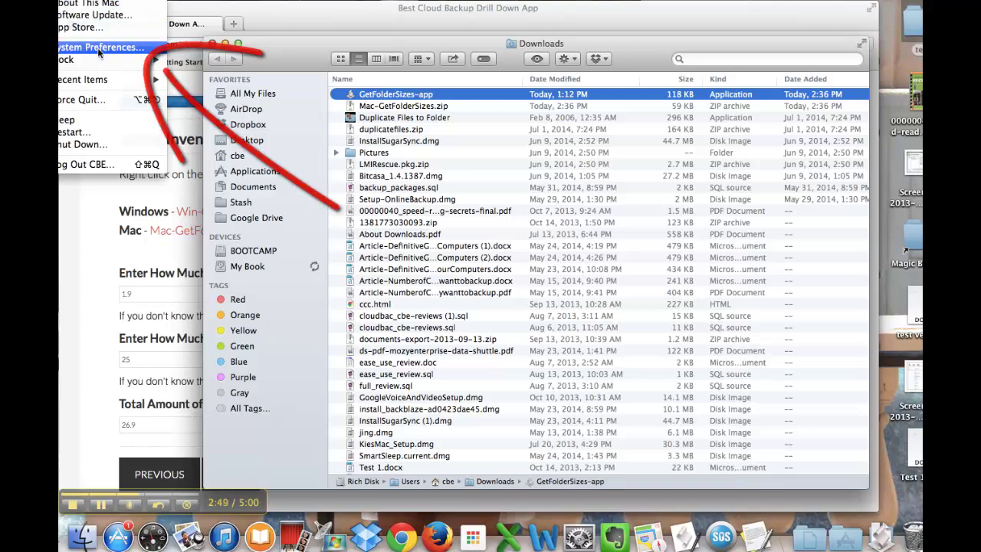
left_click(97, 47)
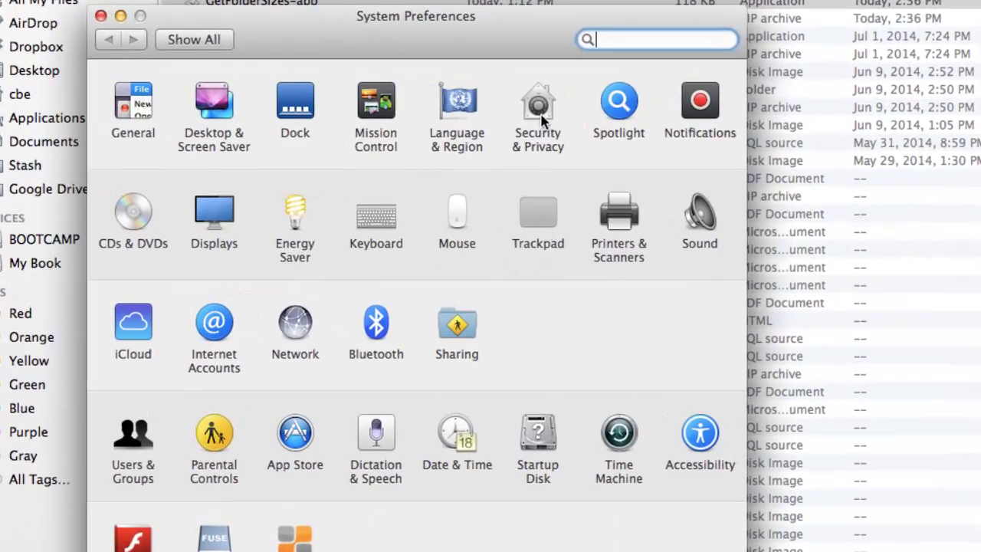
left_click(537, 103)
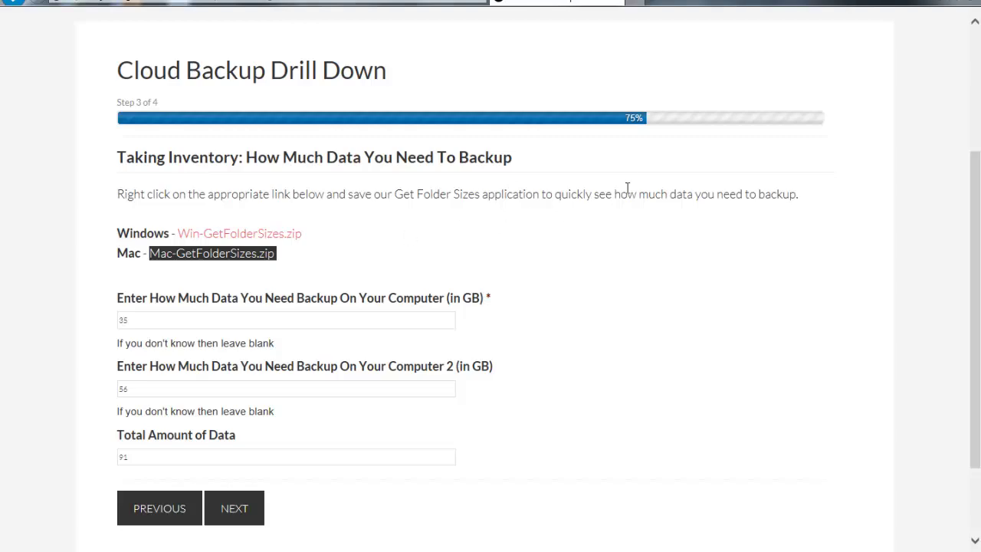
- On the Windows computer, bring the Manage Accounts window into view, examine the user accounts and their types, and move the window away again
left_click_drag(980, 162, 569, 107)
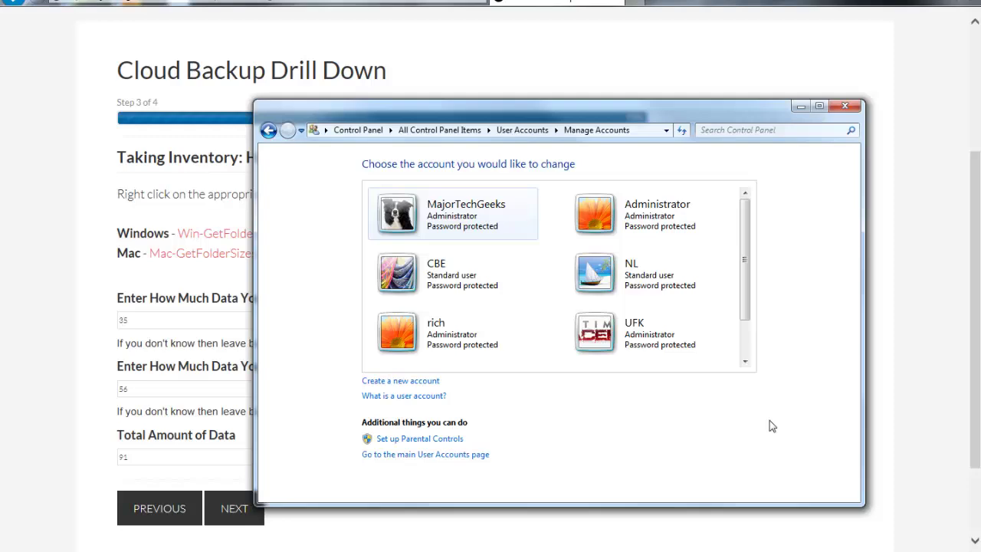
left_click_drag(606, 116, 980, 165)
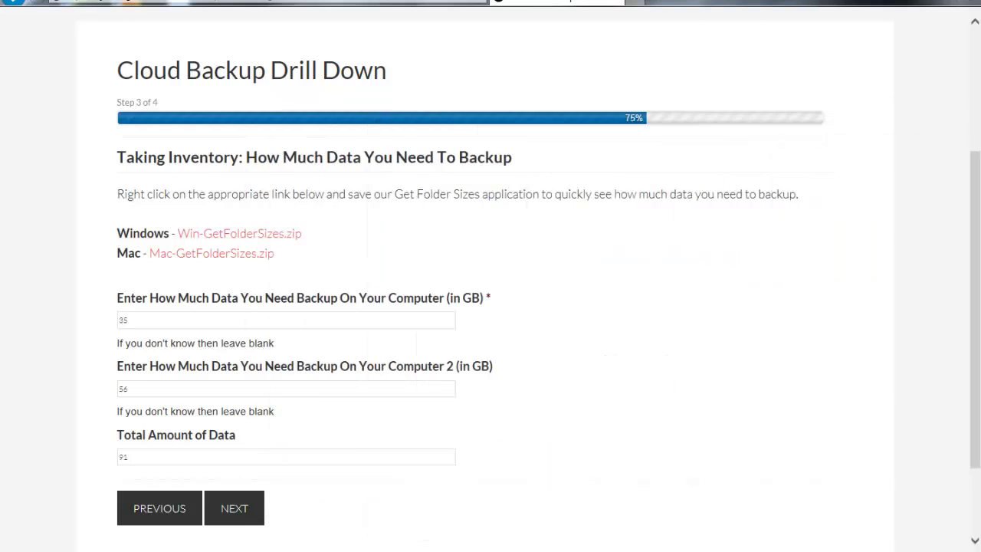